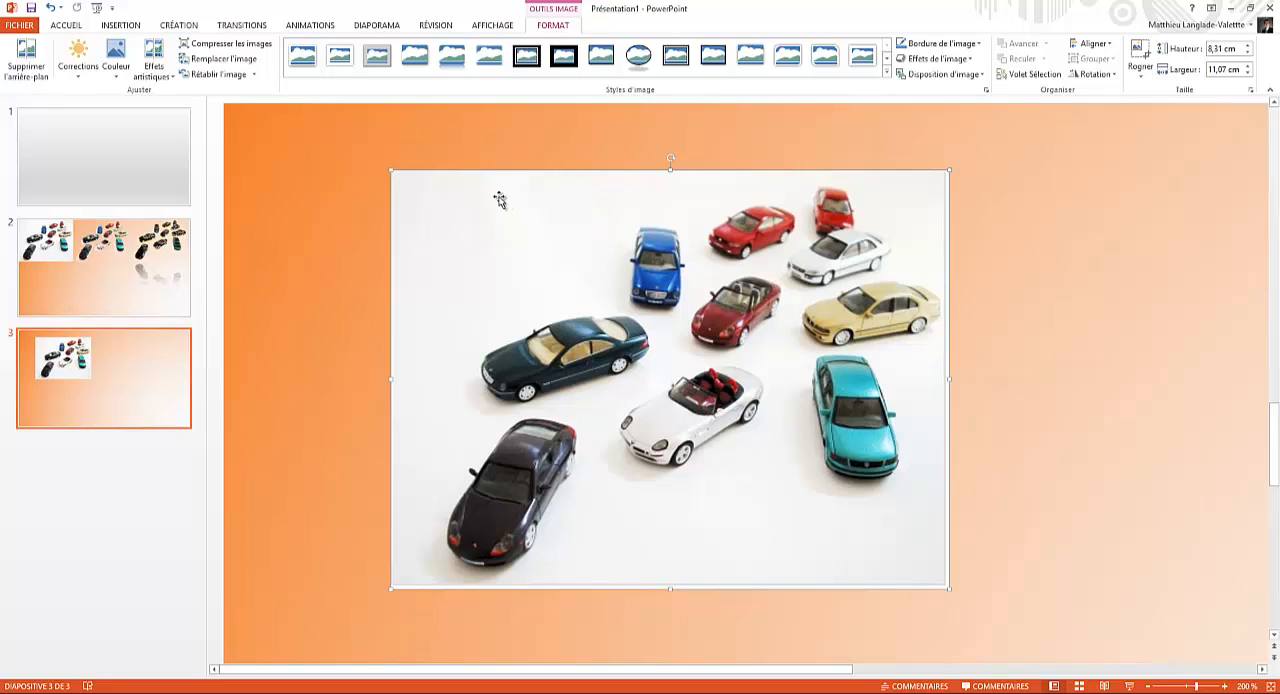
Step: Start removing the background of the car picture and extend the detection area to cover the whole picture
click(33, 58)
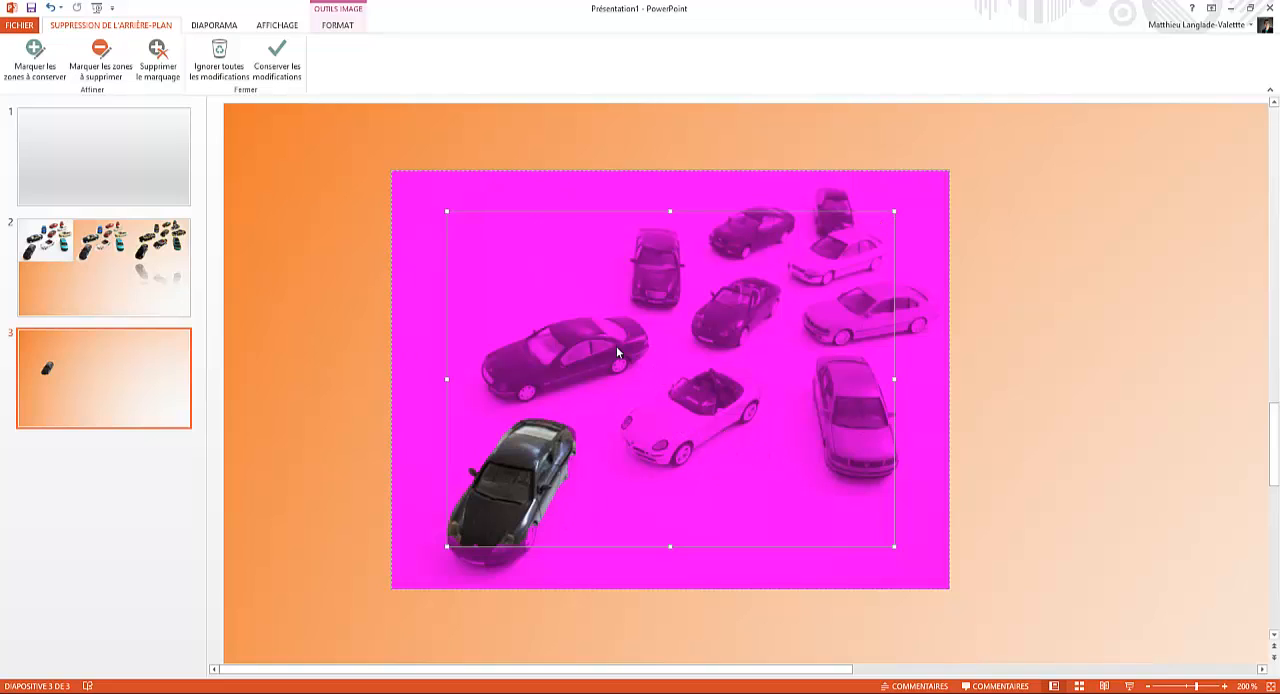
drag(479, 212, 423, 170)
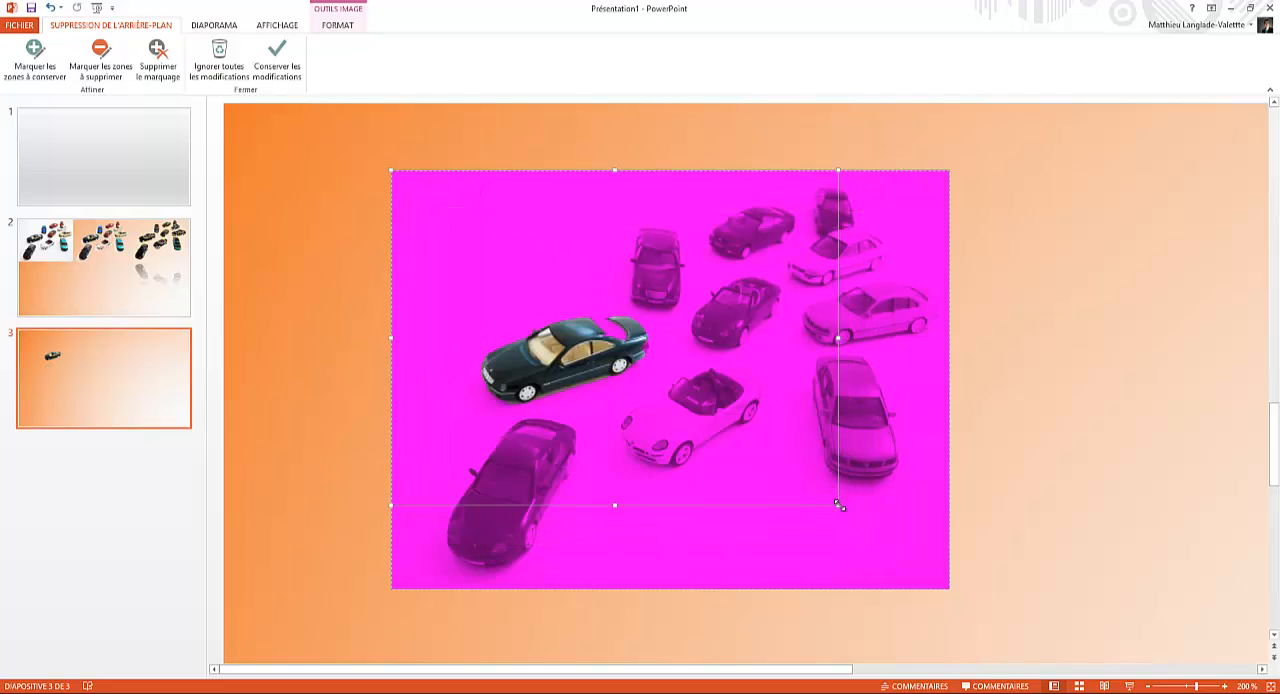
drag(838, 505, 950, 589)
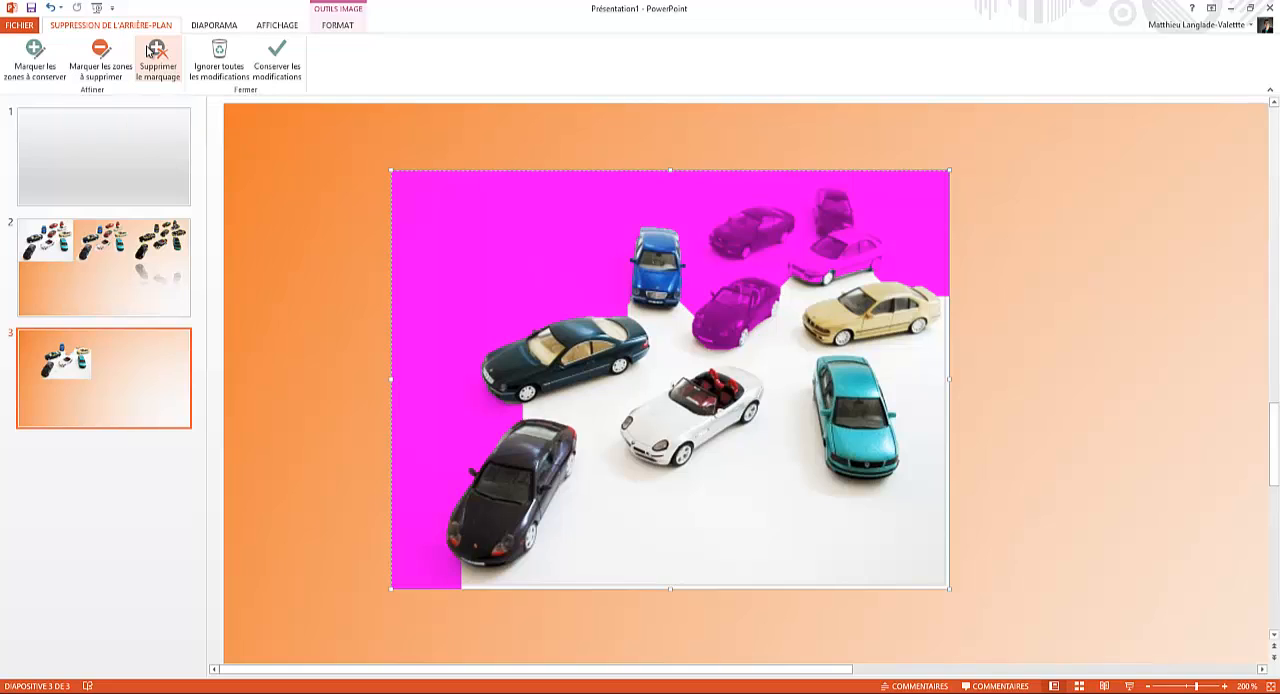
Step: Mark the dark red convertible, the two red cars and the white sedan behind them as areas to keep
click(34, 68)
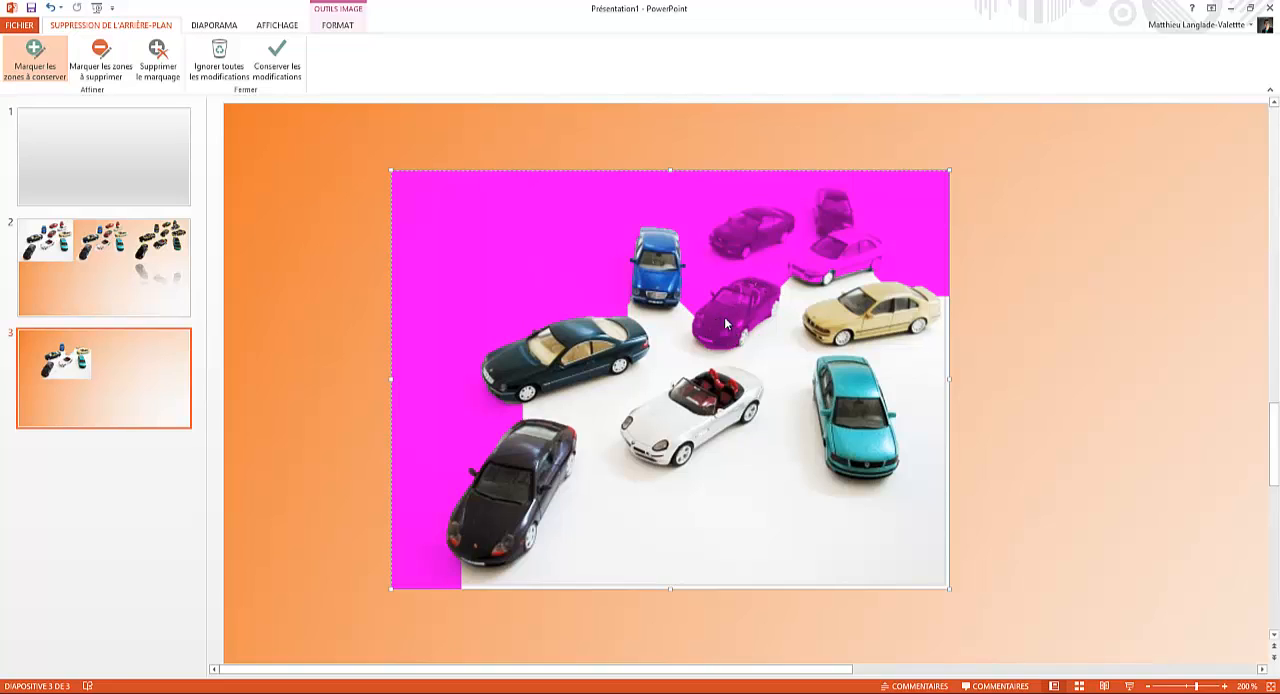
mouse_move(758, 284)
mouse_down()
mouse_move(708, 343)
mouse_move(712, 331)
mouse_up()
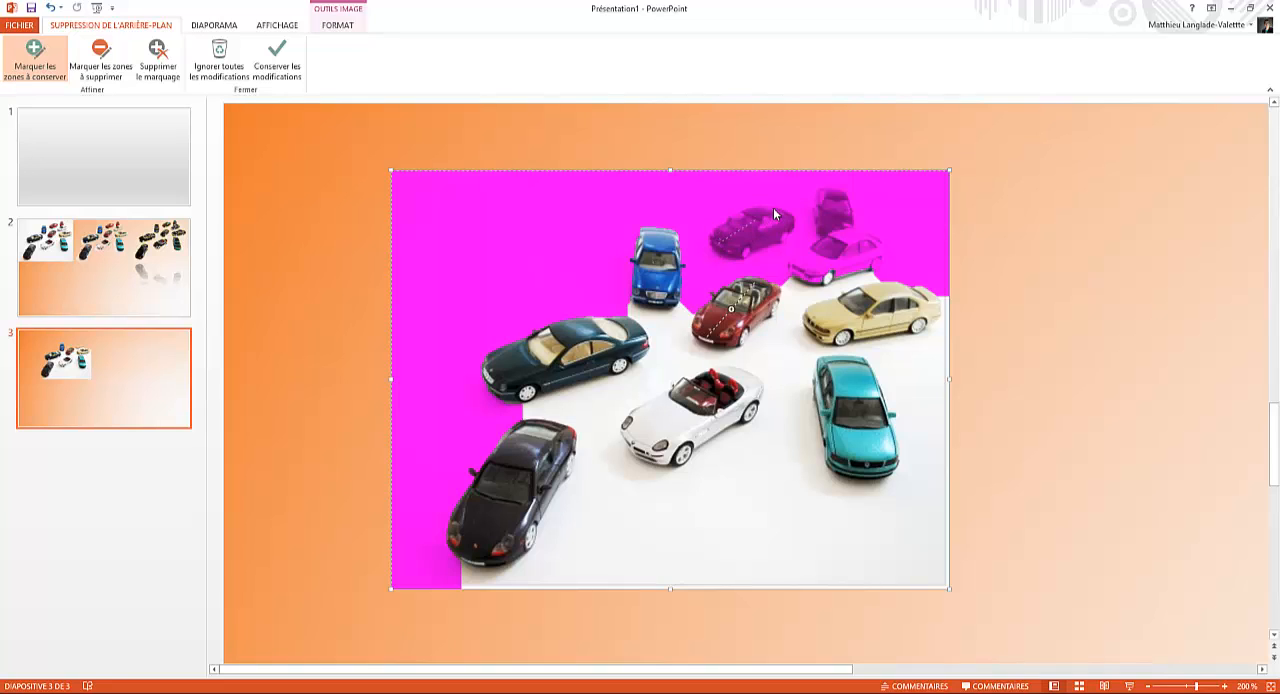
drag(787, 218, 742, 213)
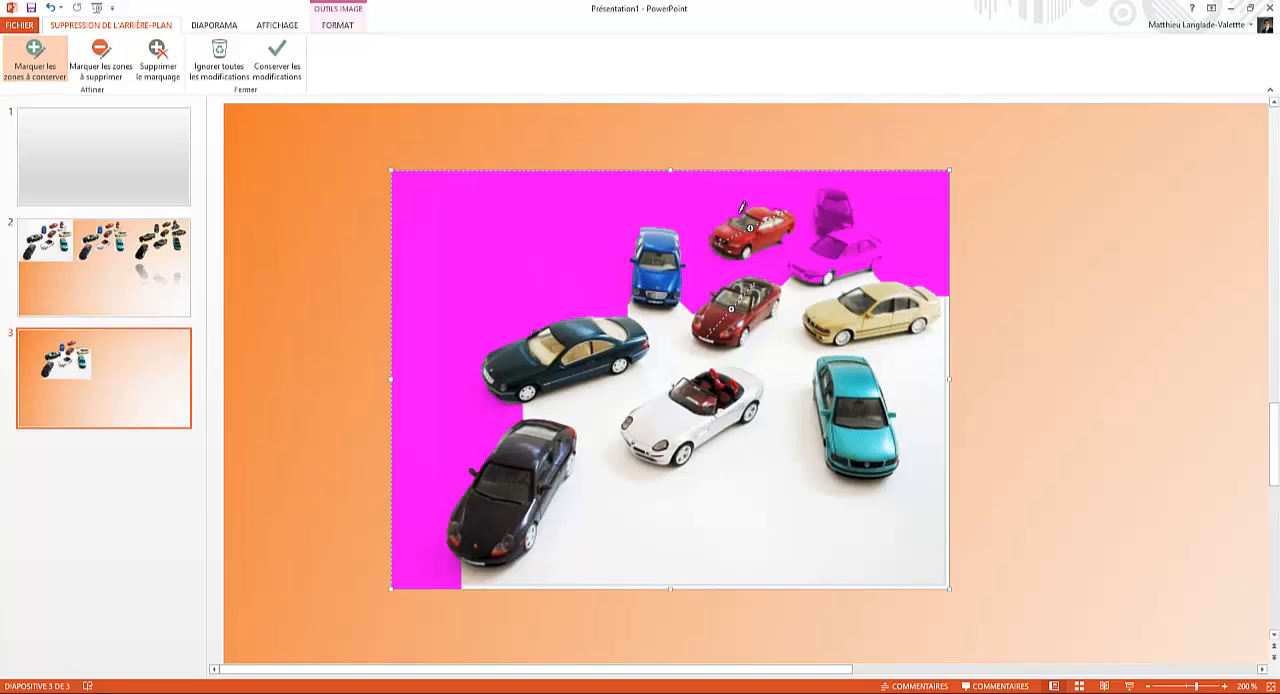
click(739, 215)
mouse_move(828, 196)
mouse_down()
mouse_move(840, 237)
mouse_move(828, 218)
mouse_up()
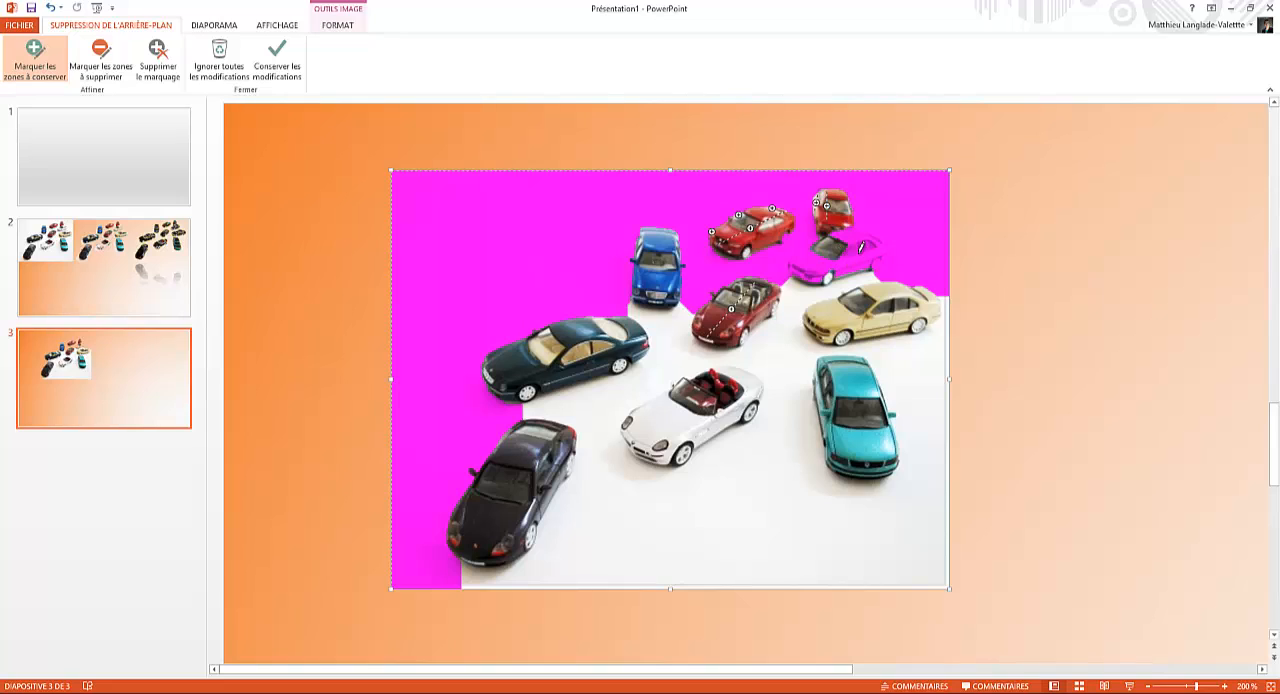
drag(879, 236, 814, 278)
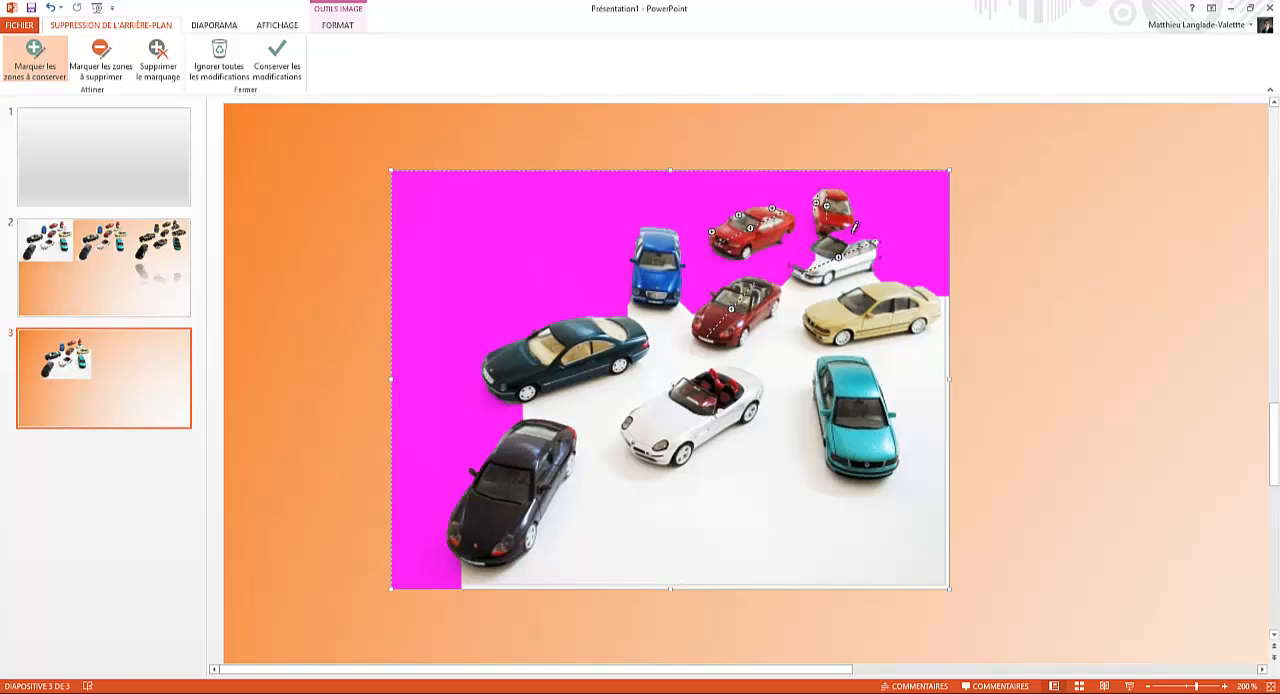
drag(854, 230, 795, 266)
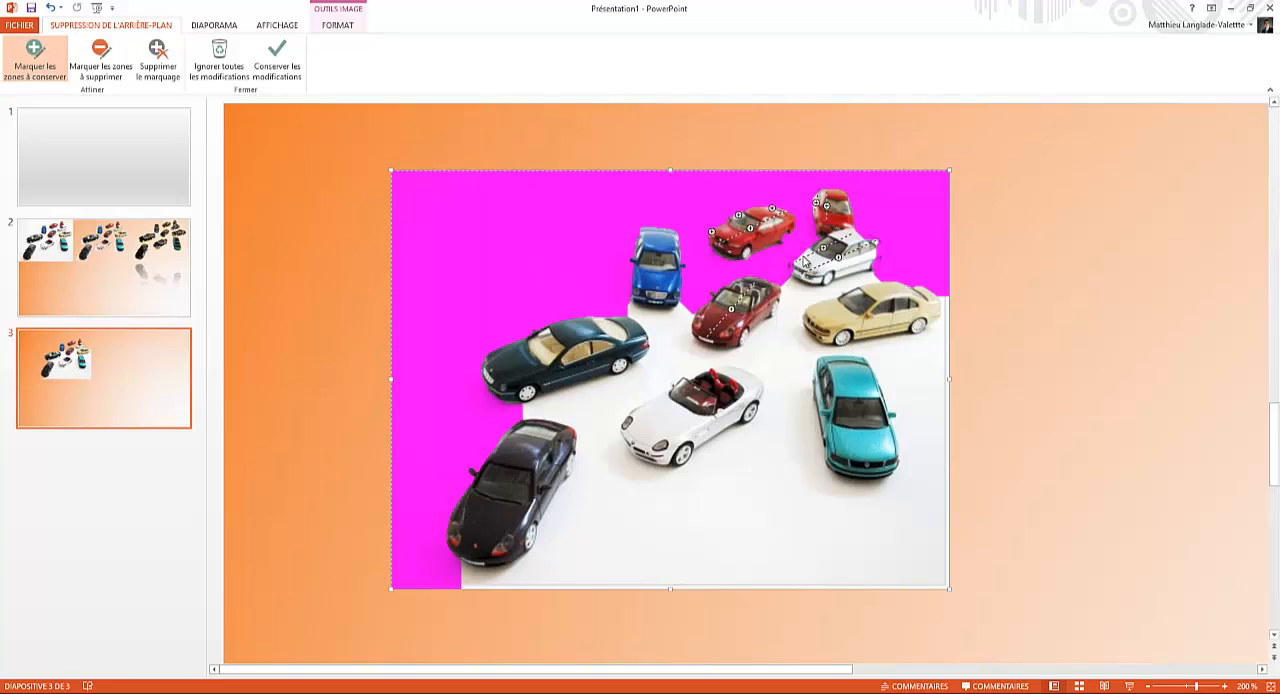
mouse_move(798, 256)
mouse_down()
mouse_move(868, 238)
mouse_move(885, 255)
mouse_up()
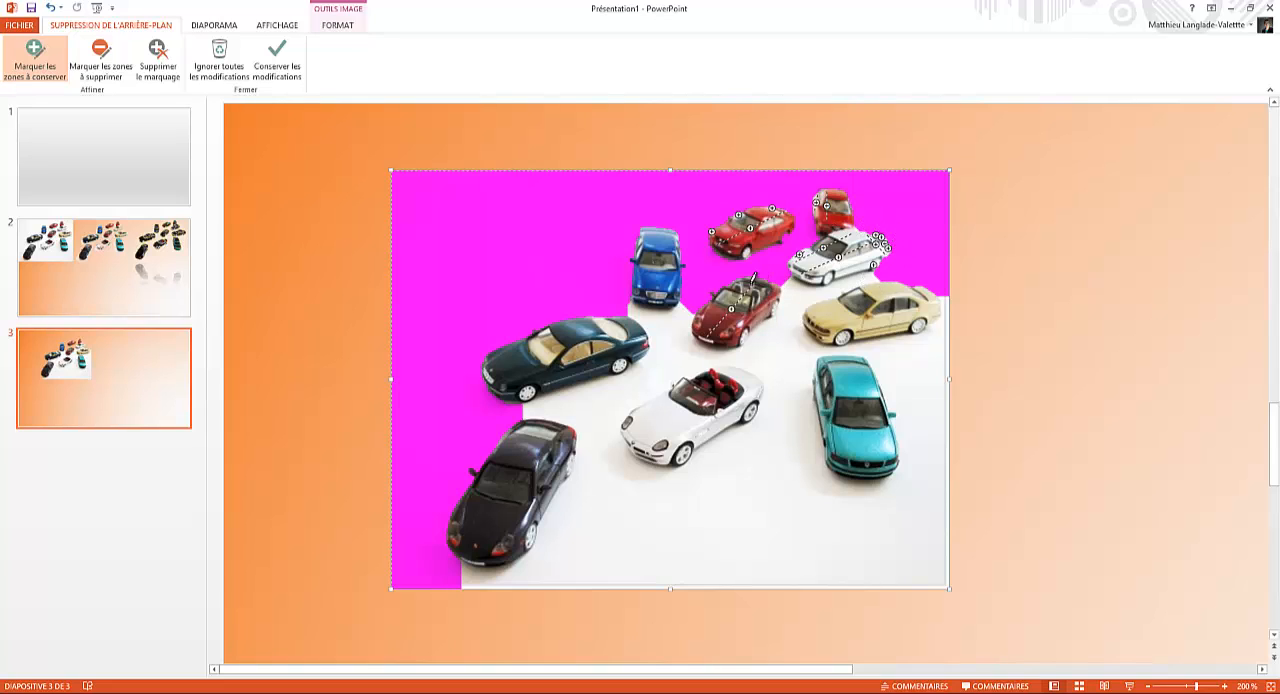
Step: Mark the white floor below the cars for removal, and mark the black car's wheels as areas to keep
click(100, 60)
mouse_move(630, 563)
mouse_down()
mouse_move(724, 566)
mouse_move(726, 555)
mouse_up()
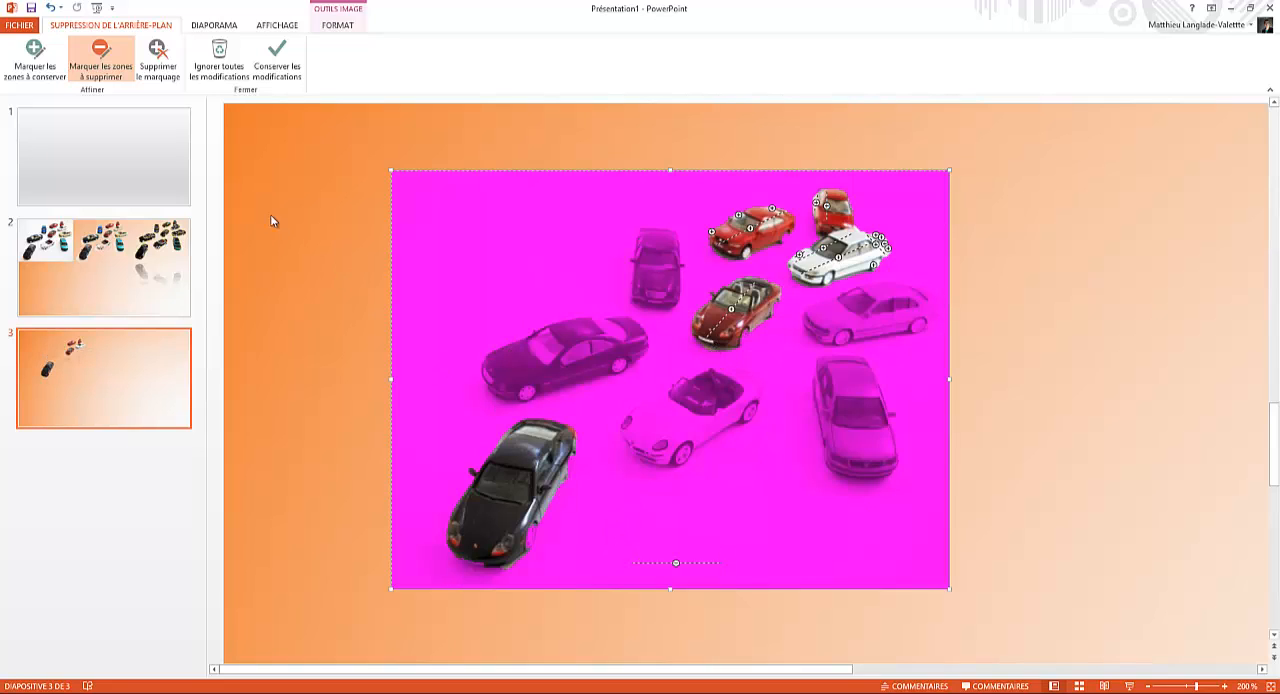
click(35, 60)
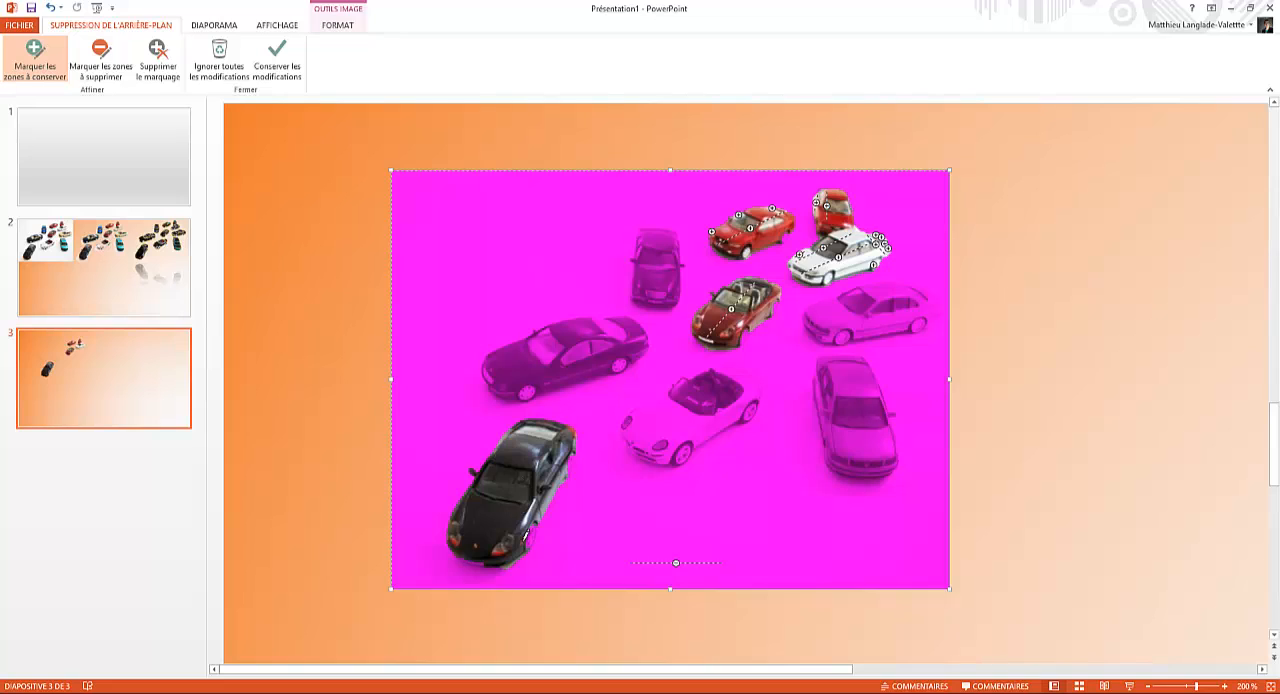
drag(529, 549, 530, 536)
drag(570, 458, 570, 468)
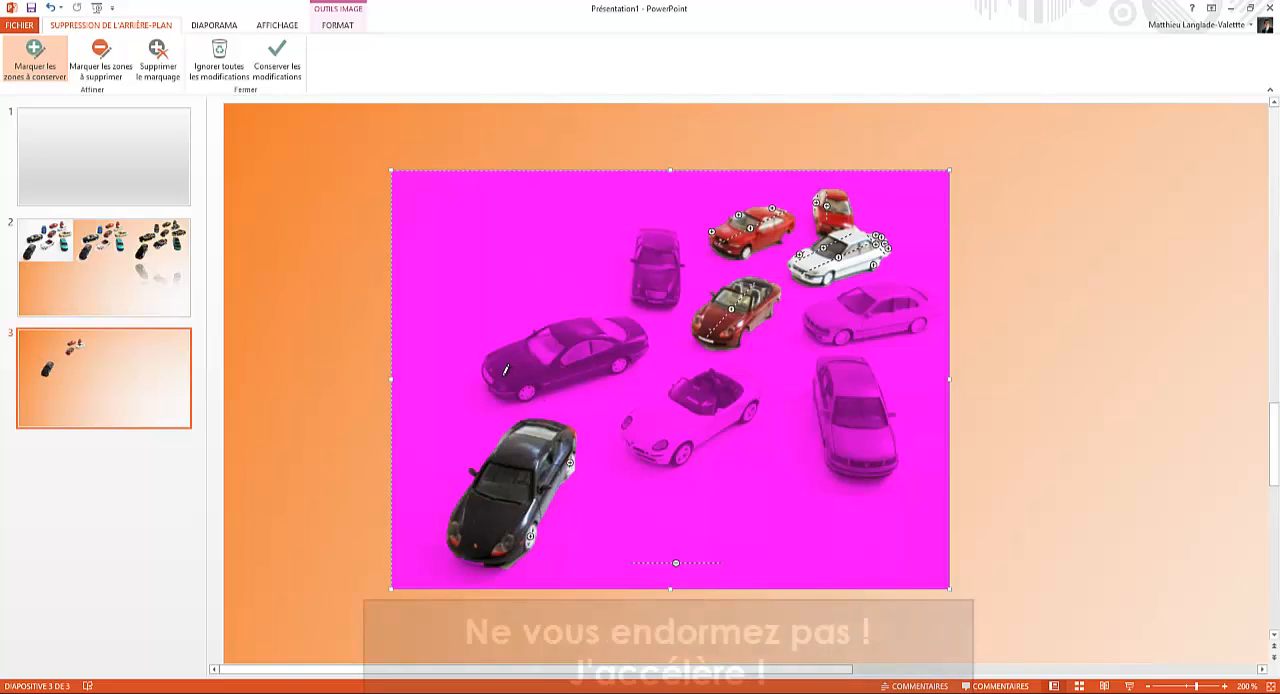
Step: Mark the dark green, blue, turquoise and beige cars and the white convertible as areas to keep
drag(488, 374, 635, 329)
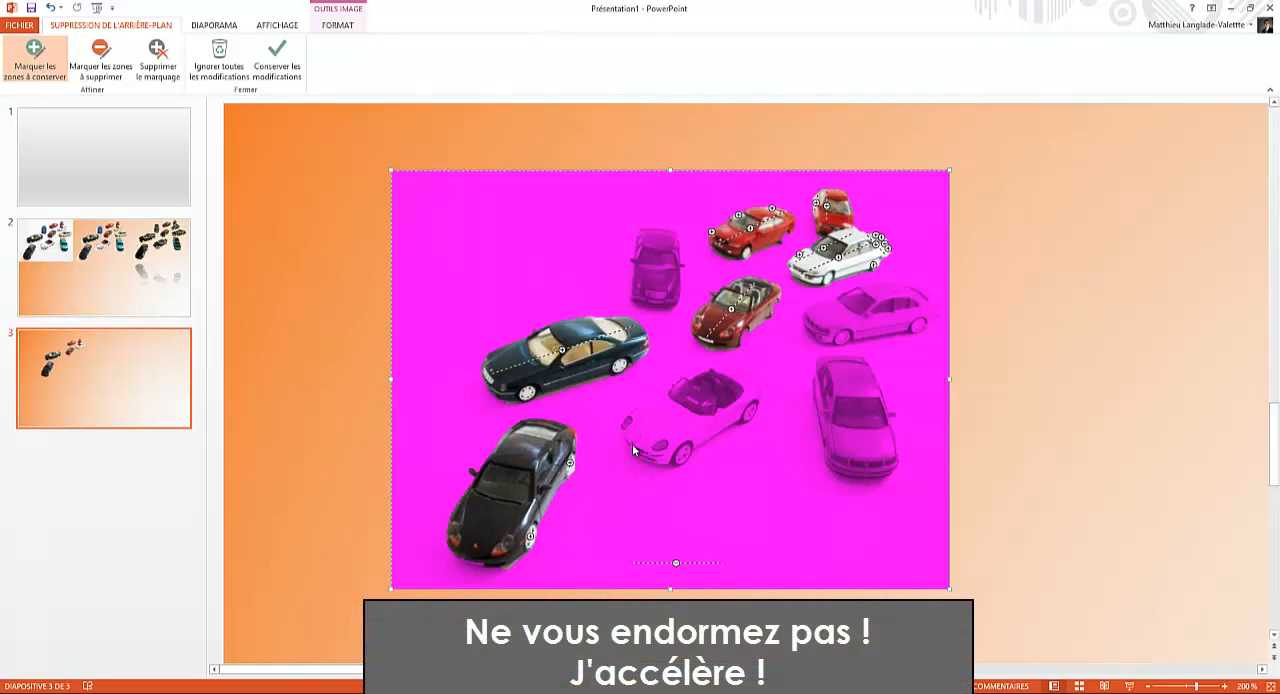
drag(658, 234, 657, 304)
drag(848, 362, 858, 472)
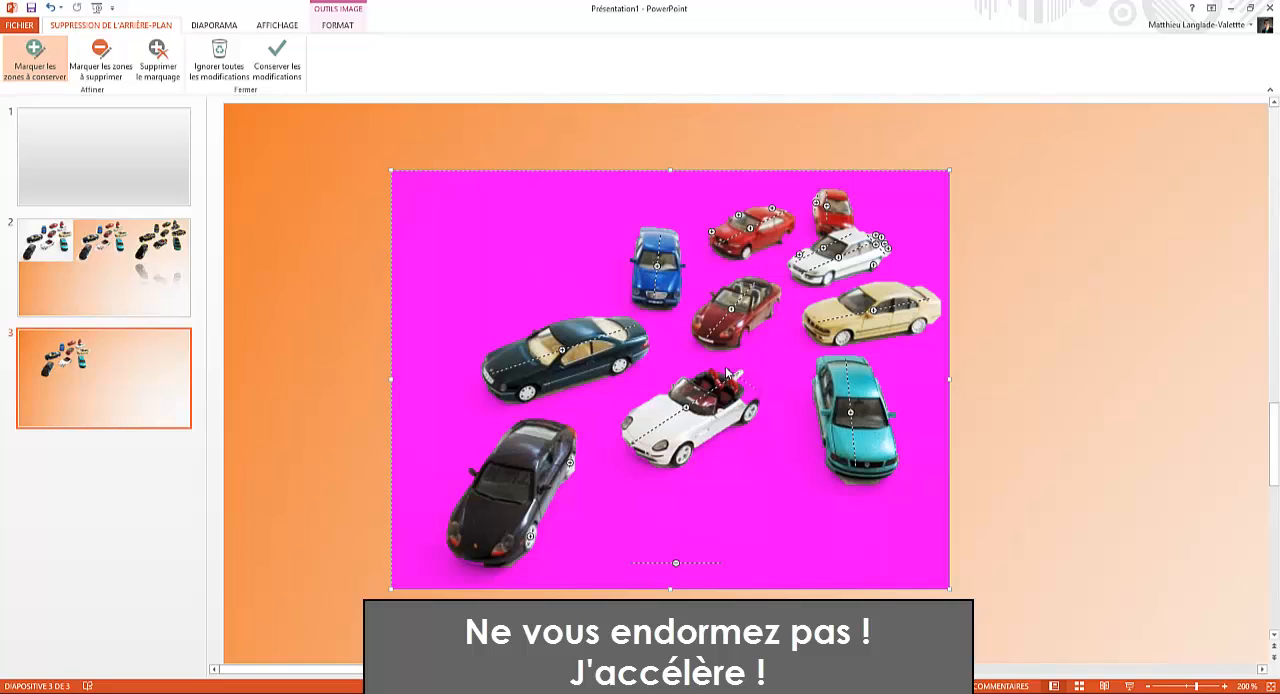
drag(660, 393, 719, 368)
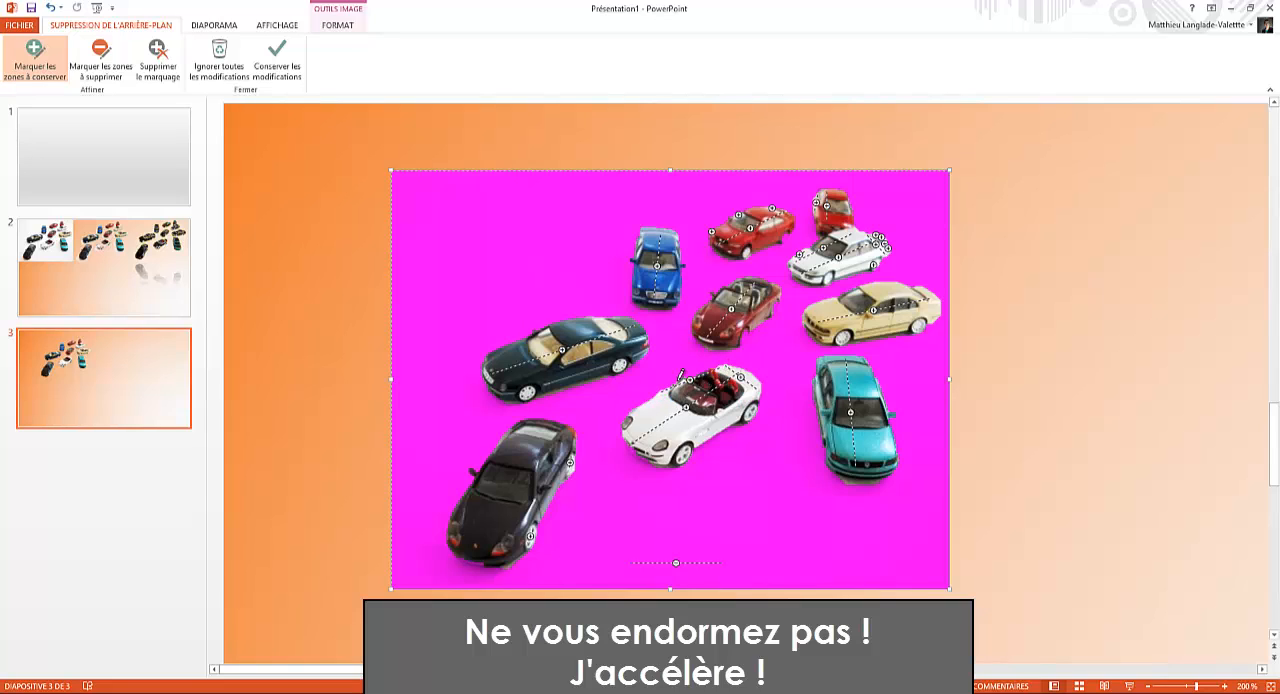
click(743, 338)
Step: Refine the cutout by removing the shadow under the turquoise car and keeping the white convertible's front bumper, and apply the background removal
click(100, 60)
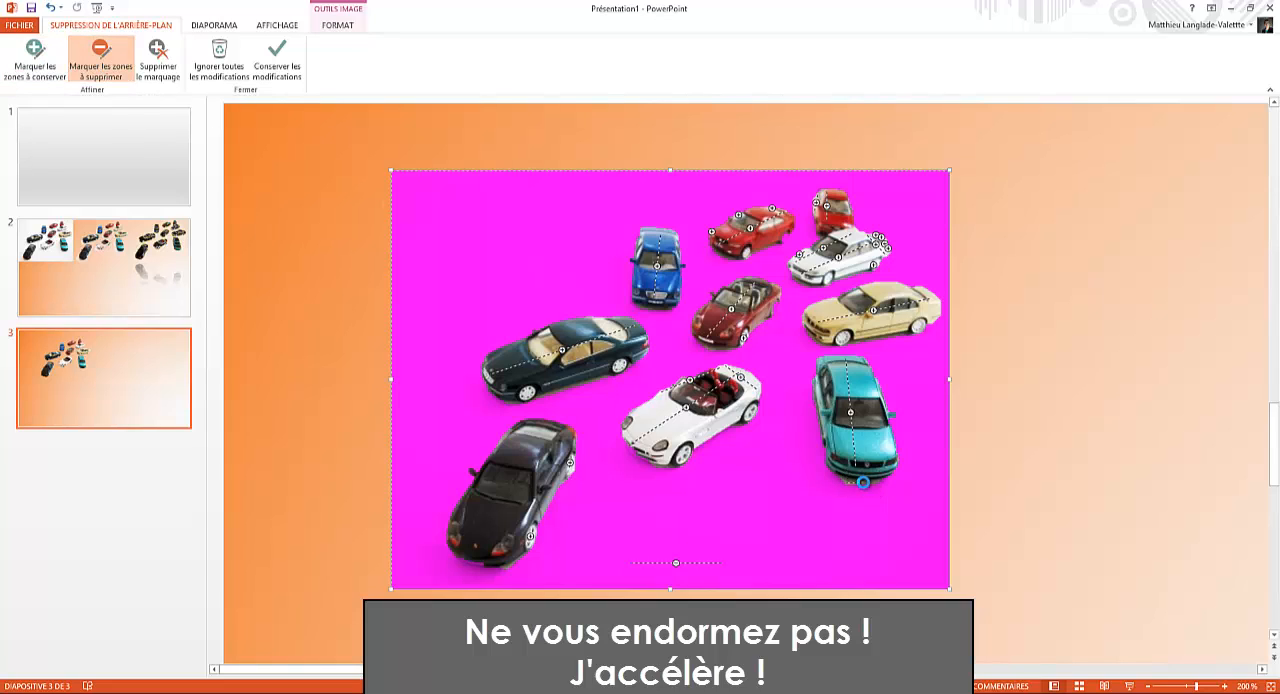
click(35, 58)
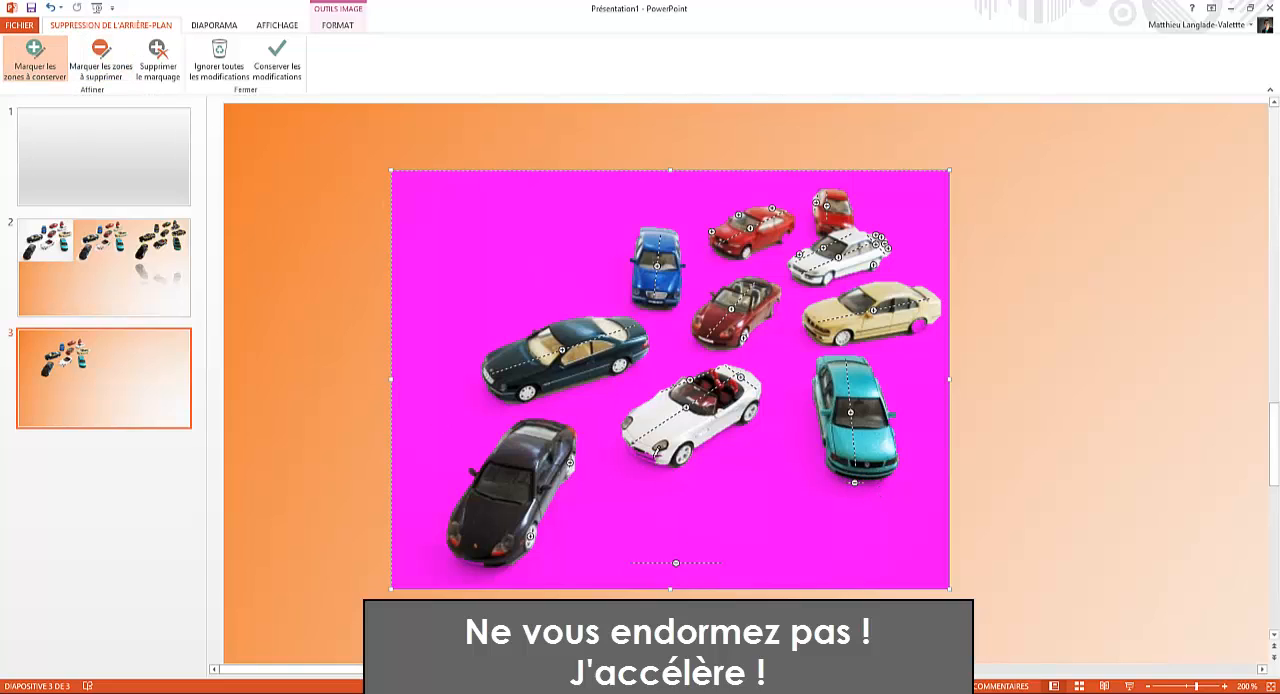
drag(653, 458, 631, 455)
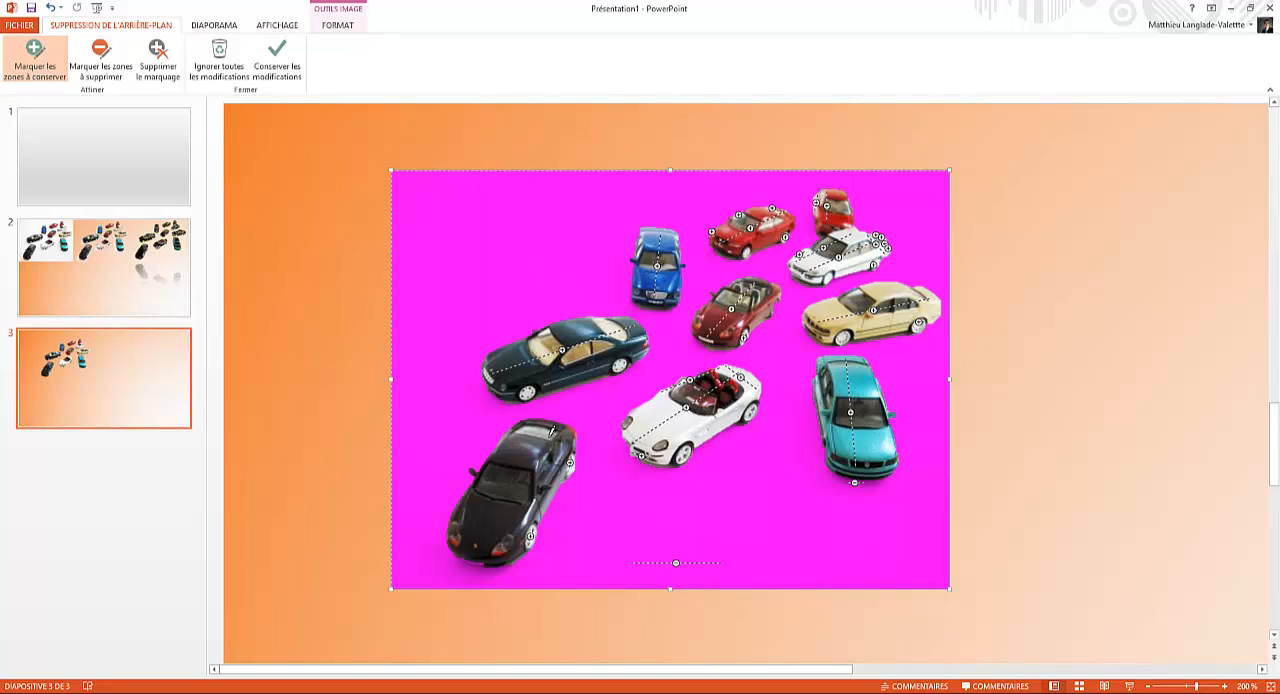
click(277, 62)
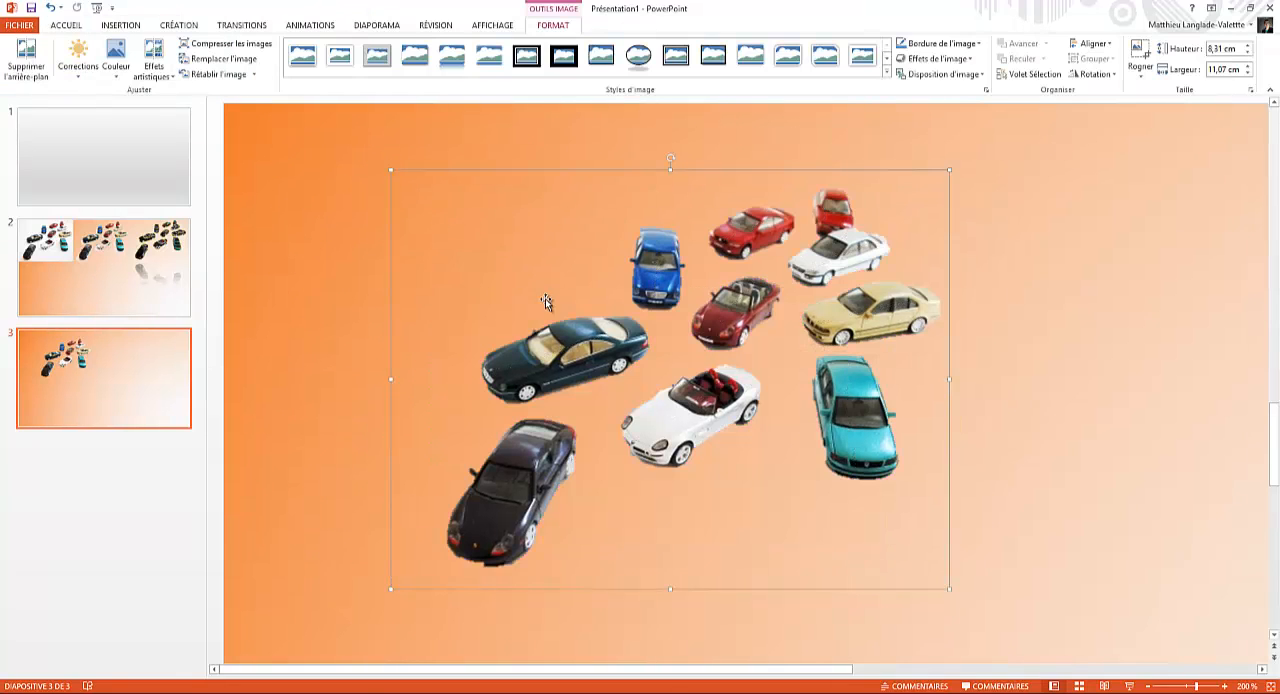
Step: Move the cut-out car picture toward the upper middle of the slide
ctrl+scroll(560, 220, down, 3)
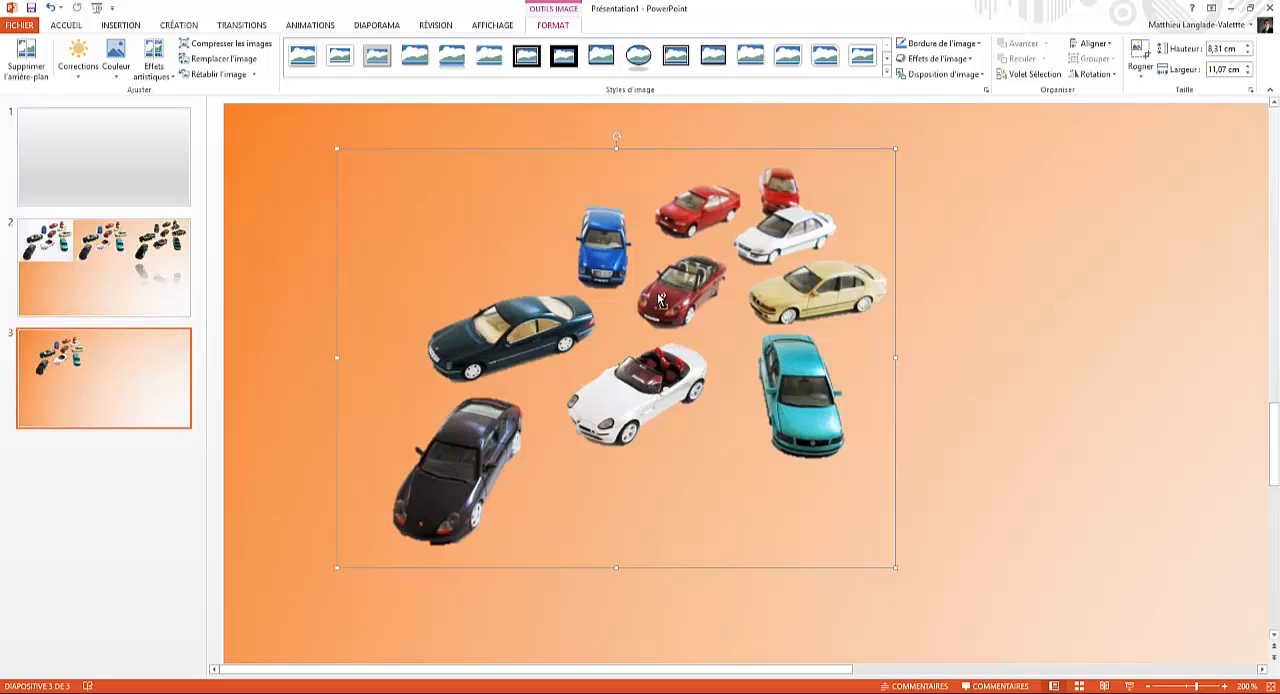
ctrl+scroll(676, 313, down, 5)
drag(565, 317, 710, 370)
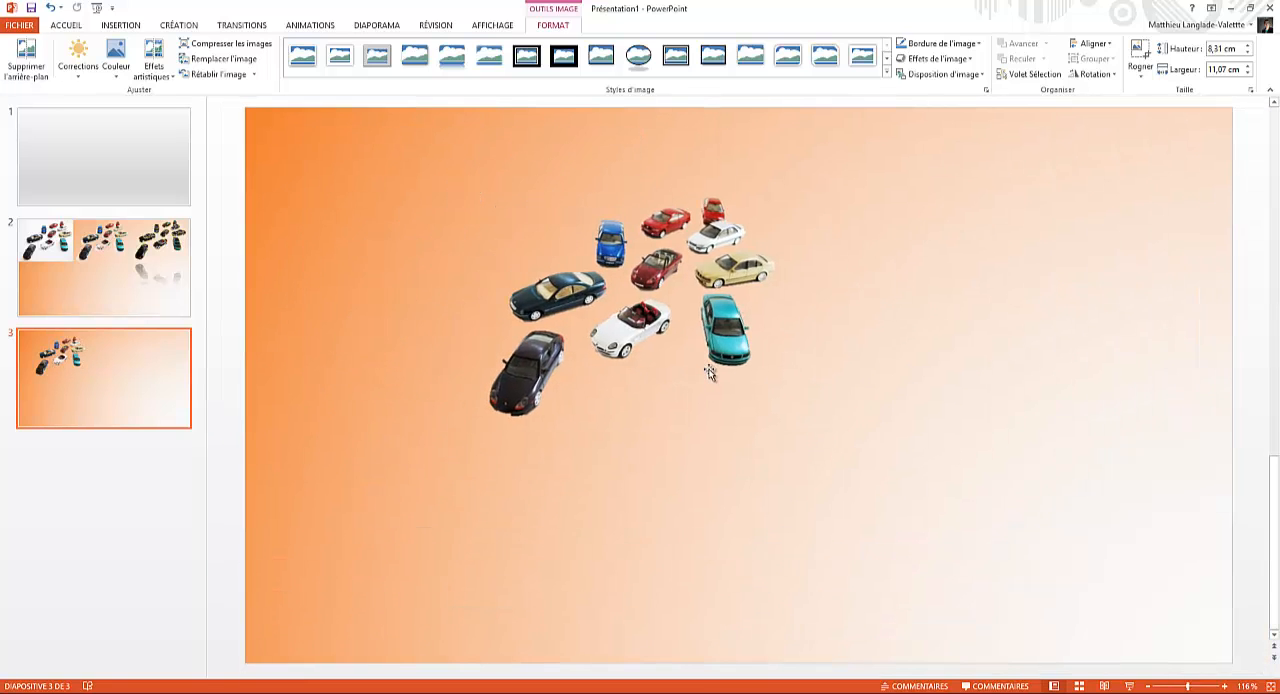
ctrl+scroll(710, 370, down, 4)
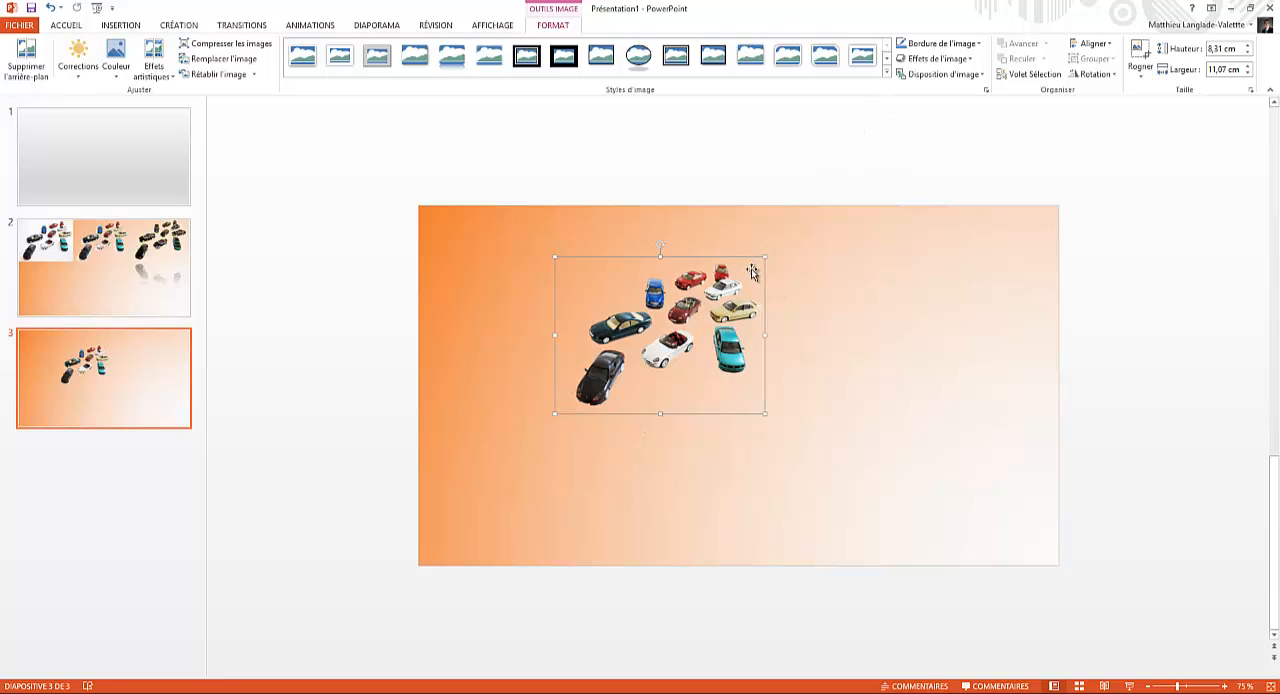
Step: Apply the thinnest blue glow variation to the cut-out cars
click(935, 58)
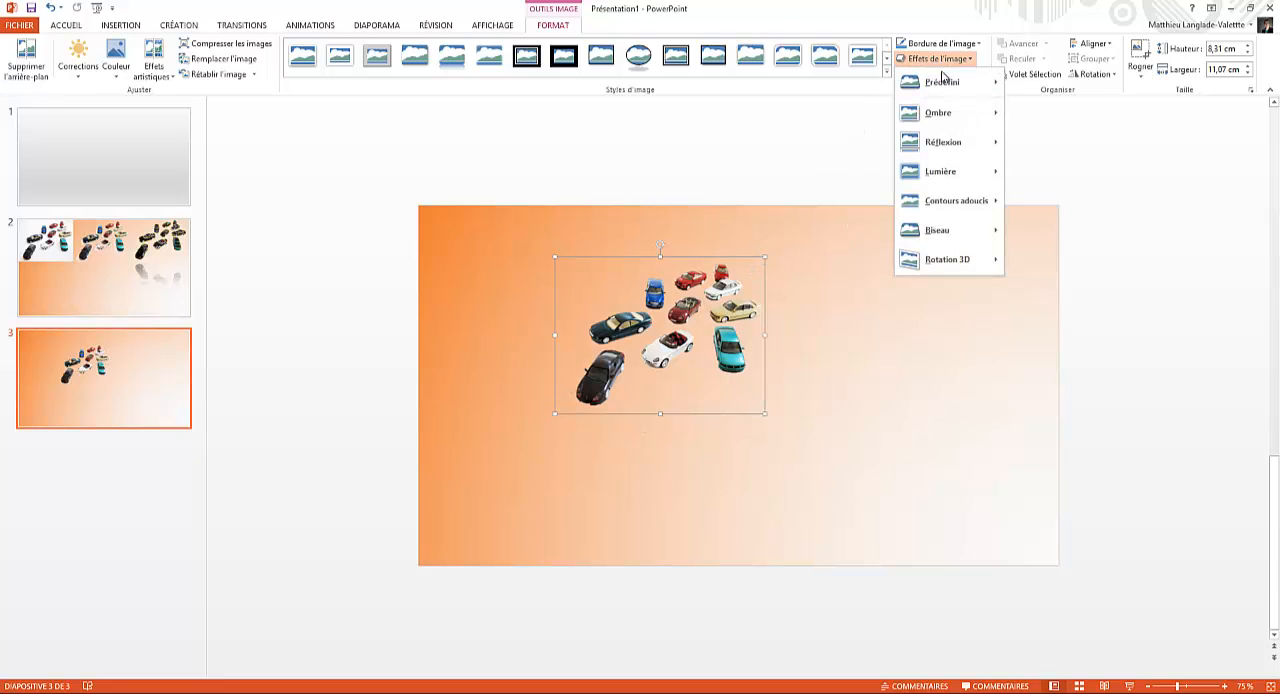
mouse_move(955, 170)
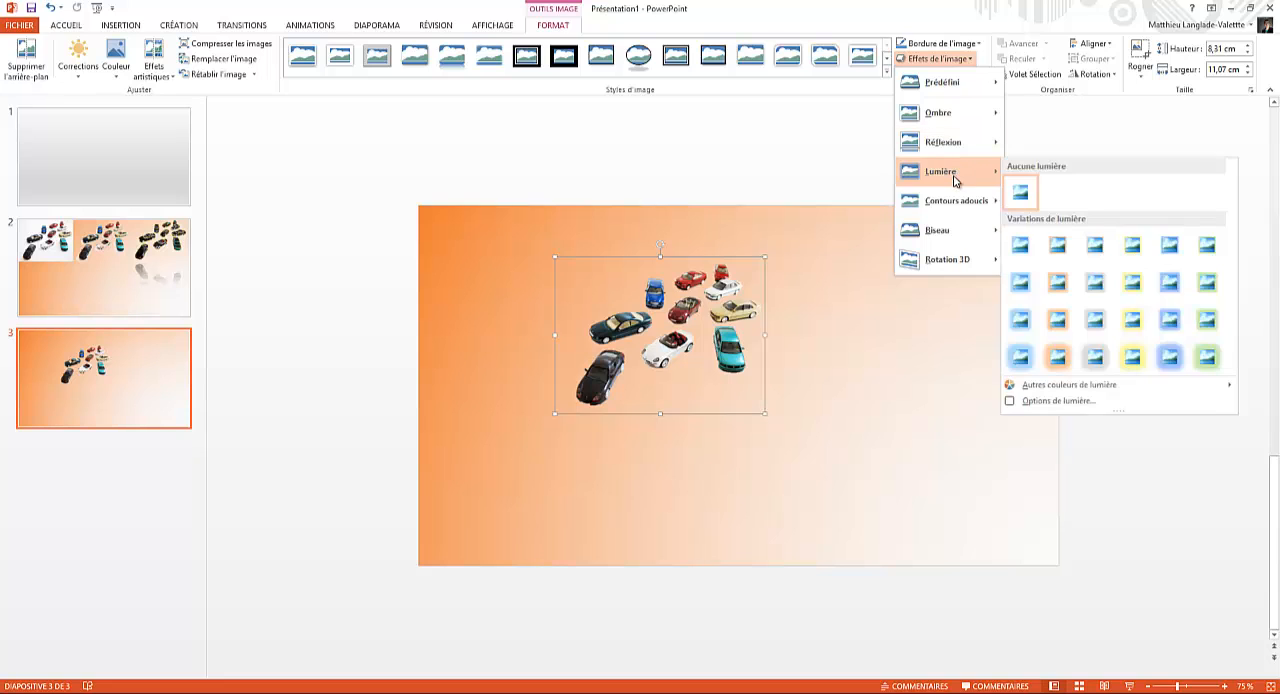
click(1029, 252)
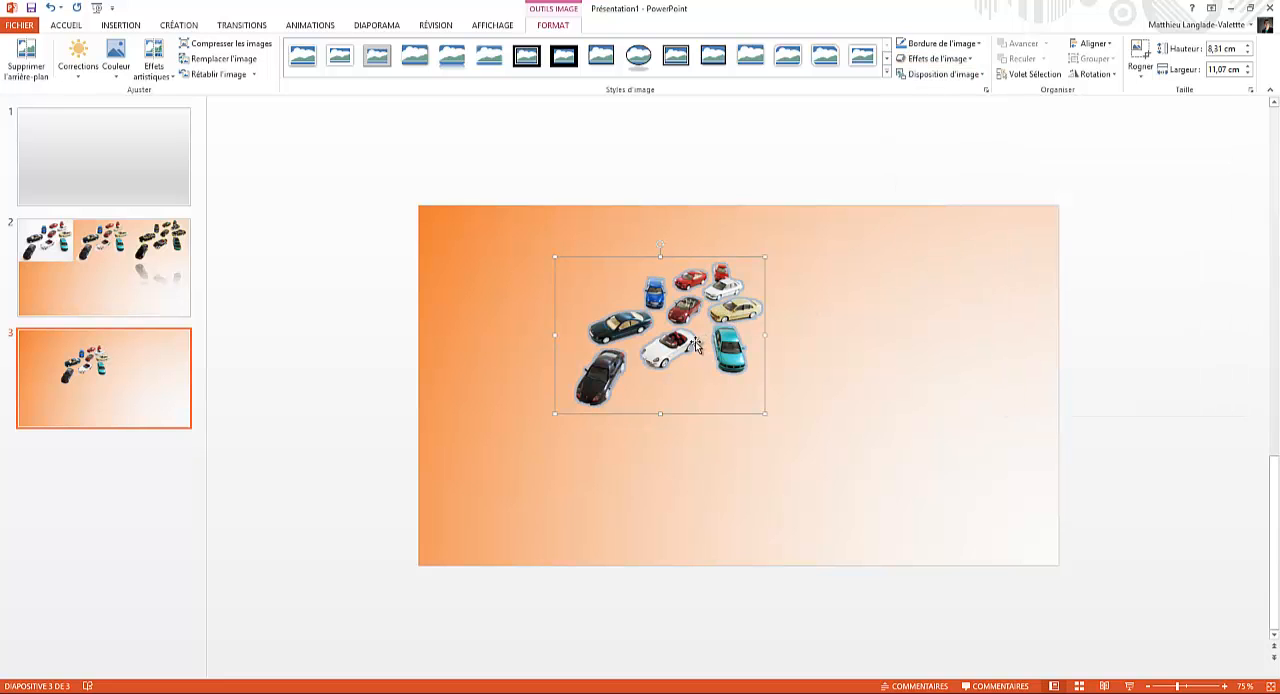
Step: Apply the glass-like artistic effect to the car picture
scroll(690, 338, up, 5)
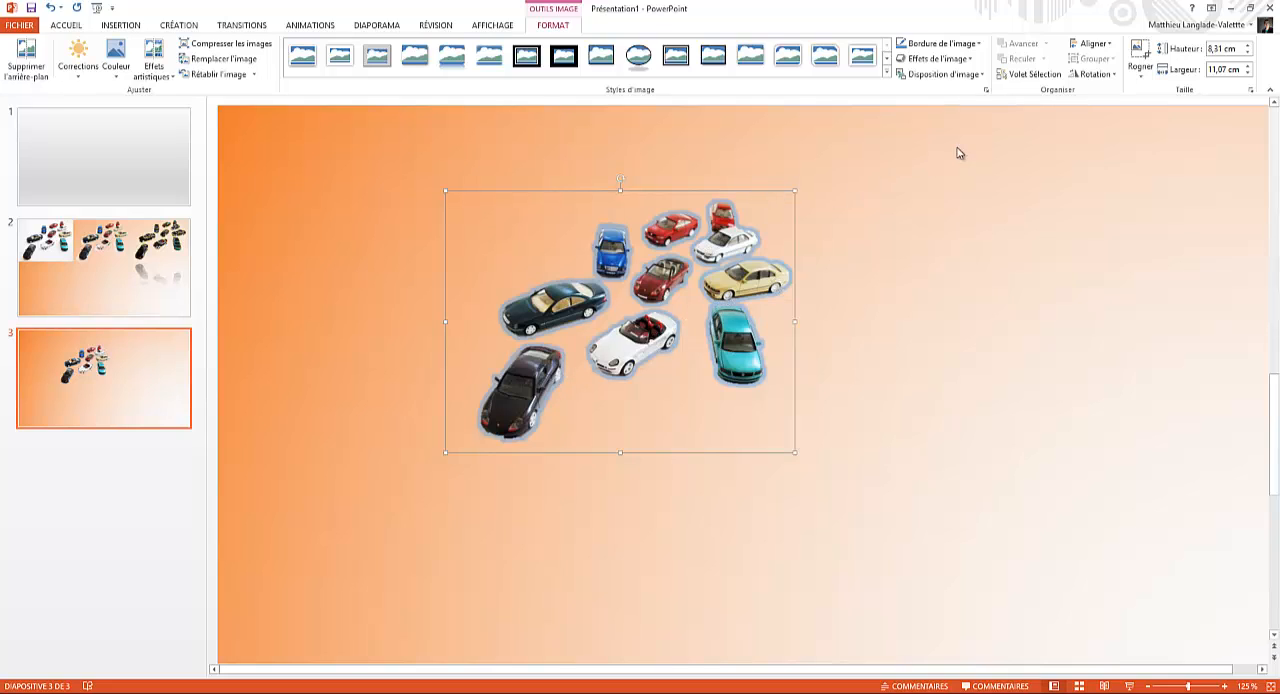
click(153, 66)
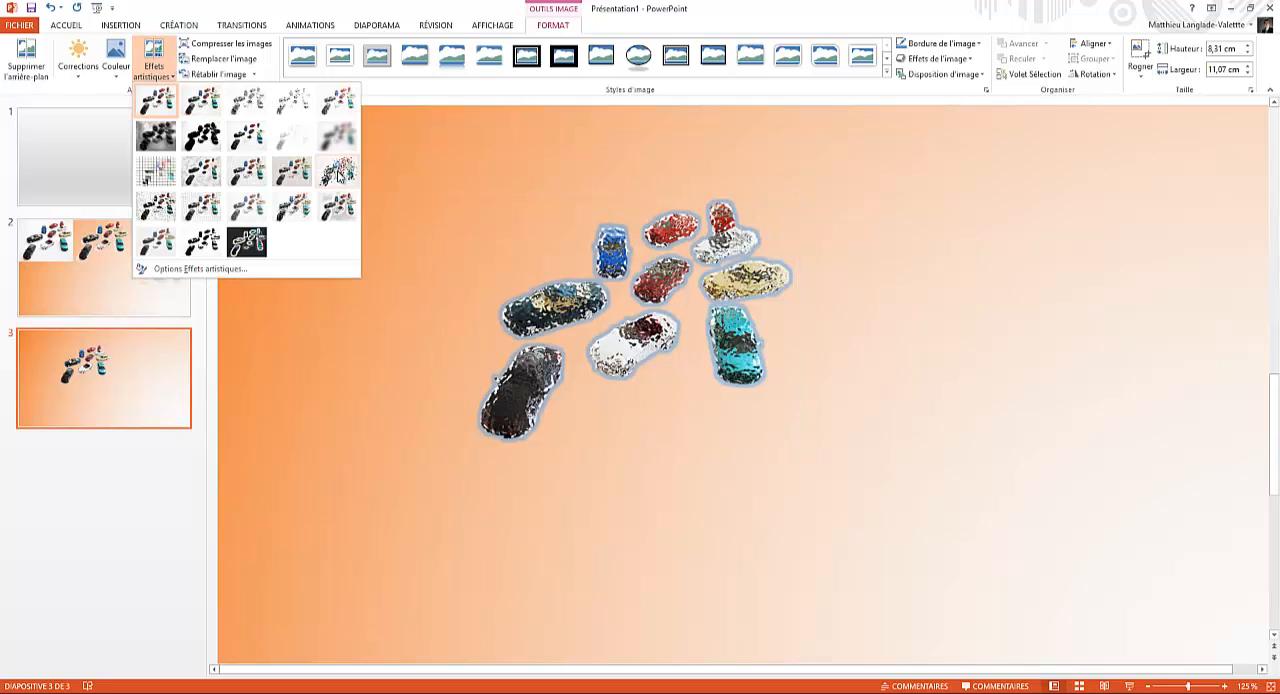
click(338, 175)
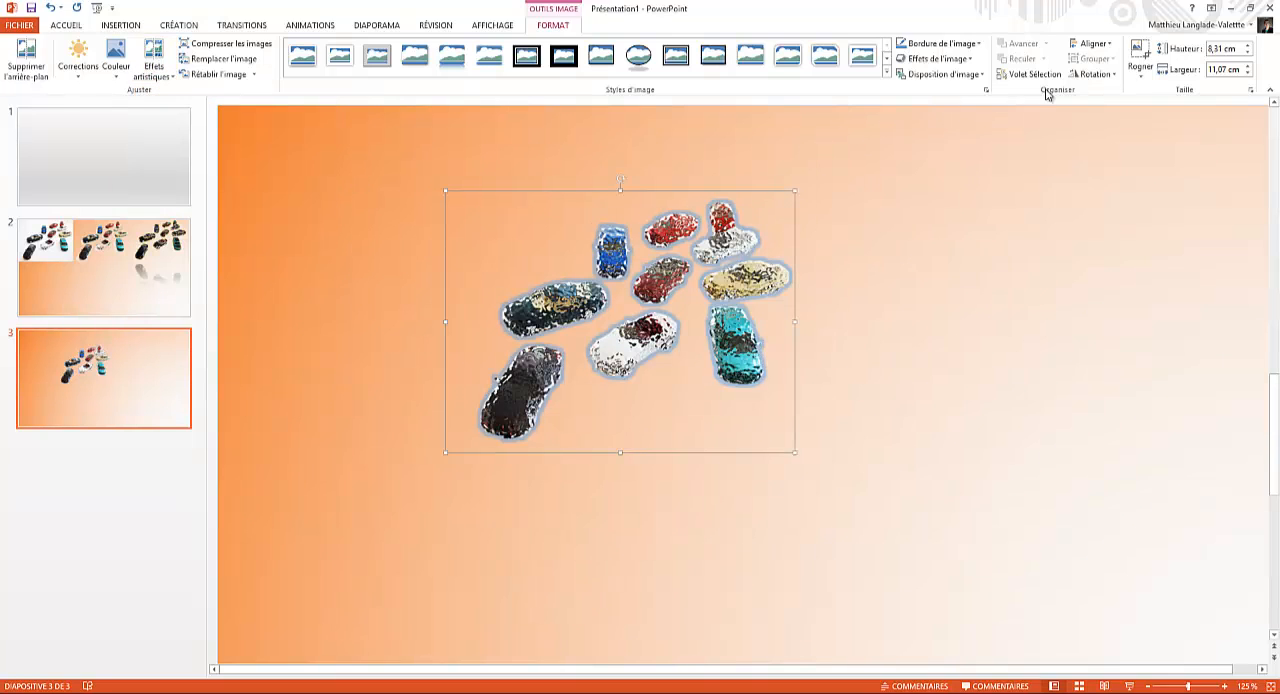
Step: Add the full reflection variation with the largest offset to the cars and move the picture up to the slide's top edge
click(940, 43)
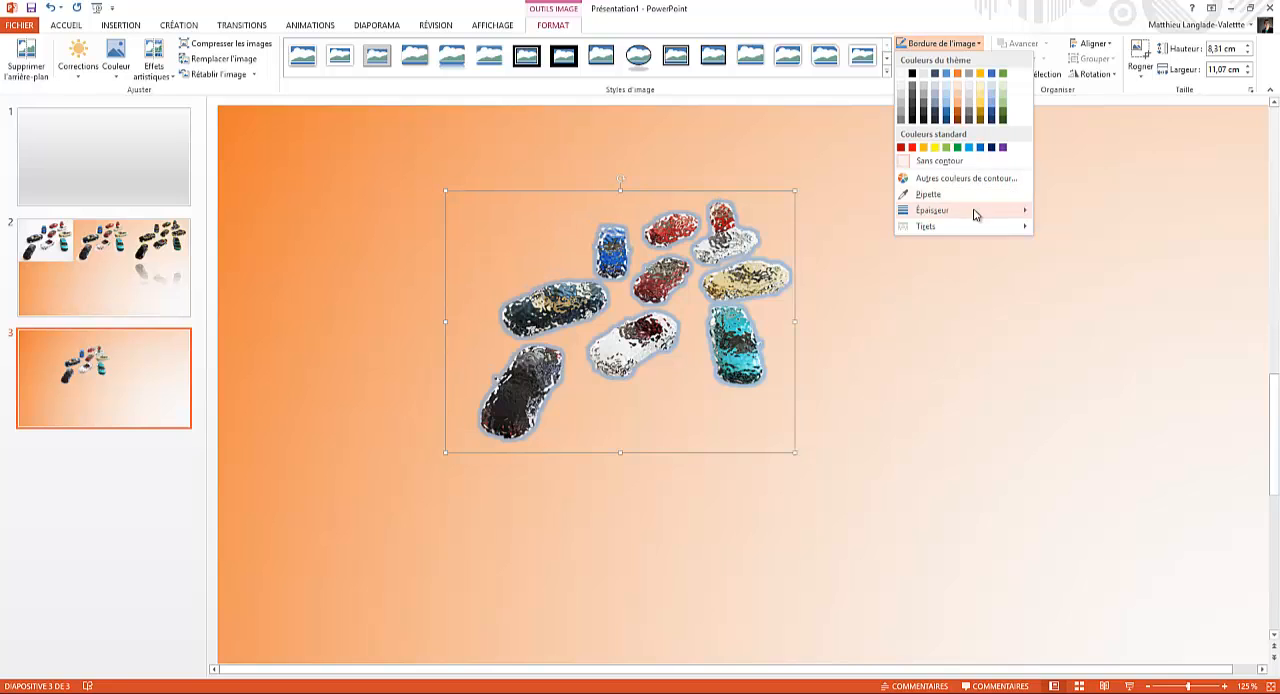
click(958, 40)
click(935, 58)
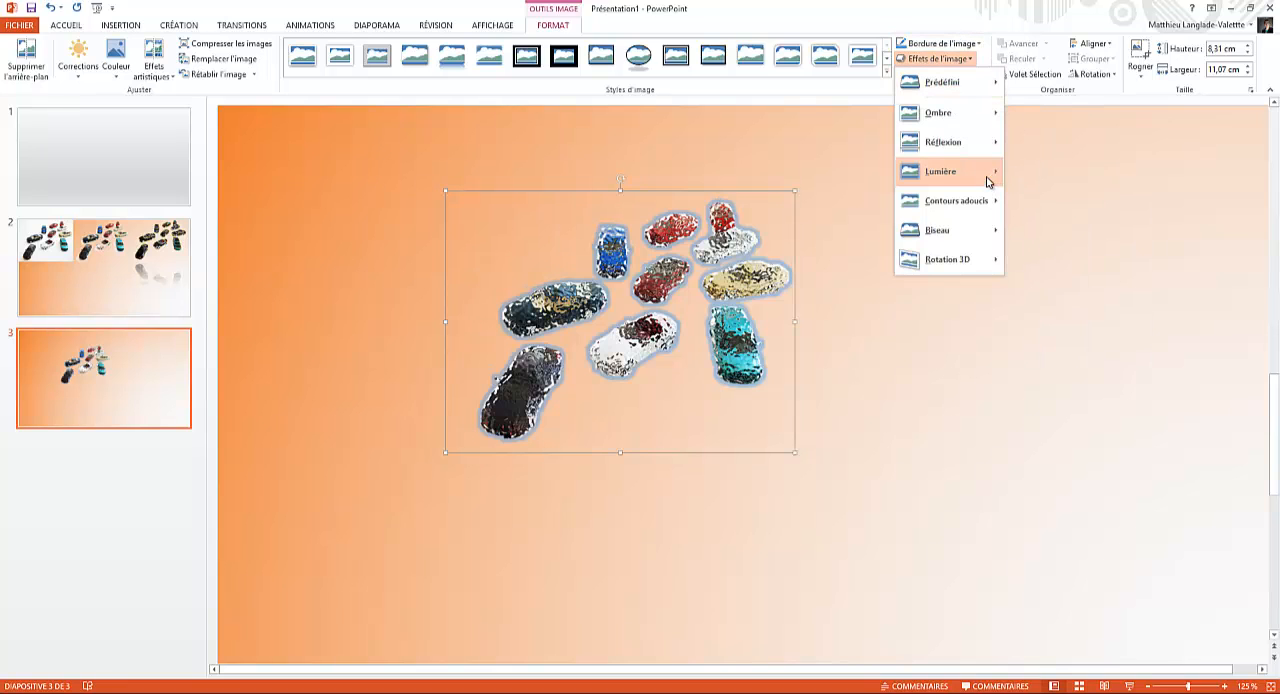
mouse_move(972, 145)
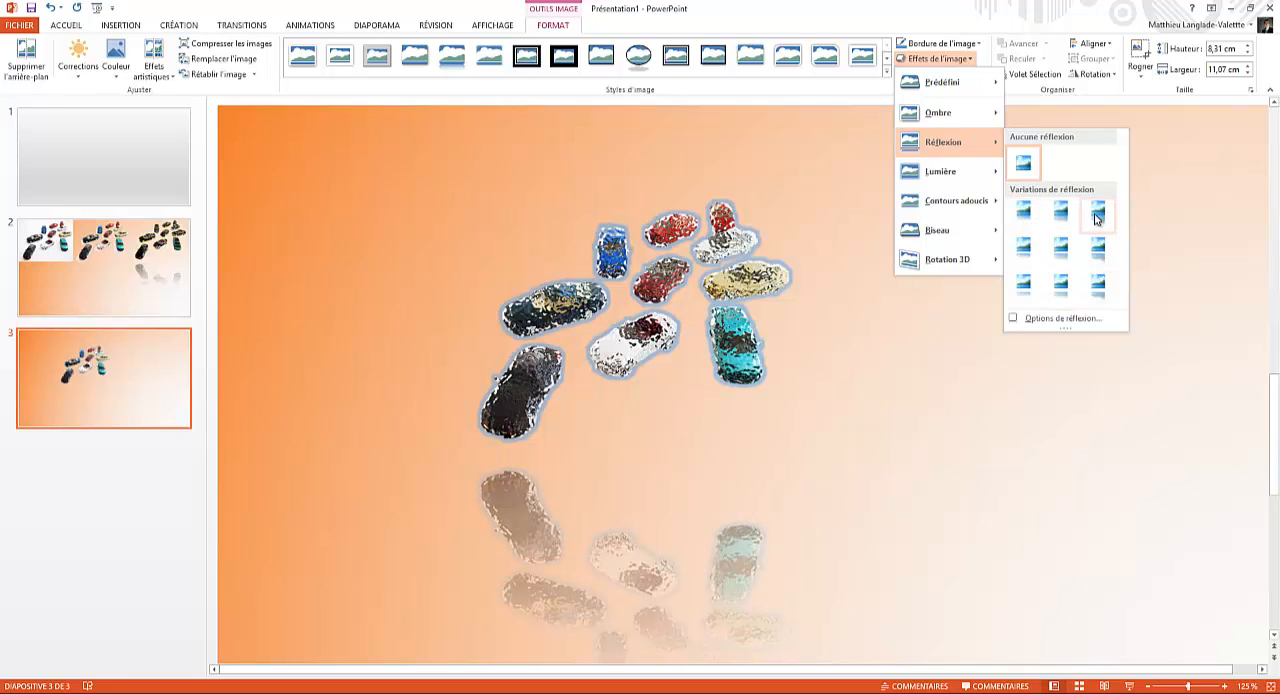
click(1098, 284)
drag(525, 236, 517, 151)
scroll(704, 306, down, 5)
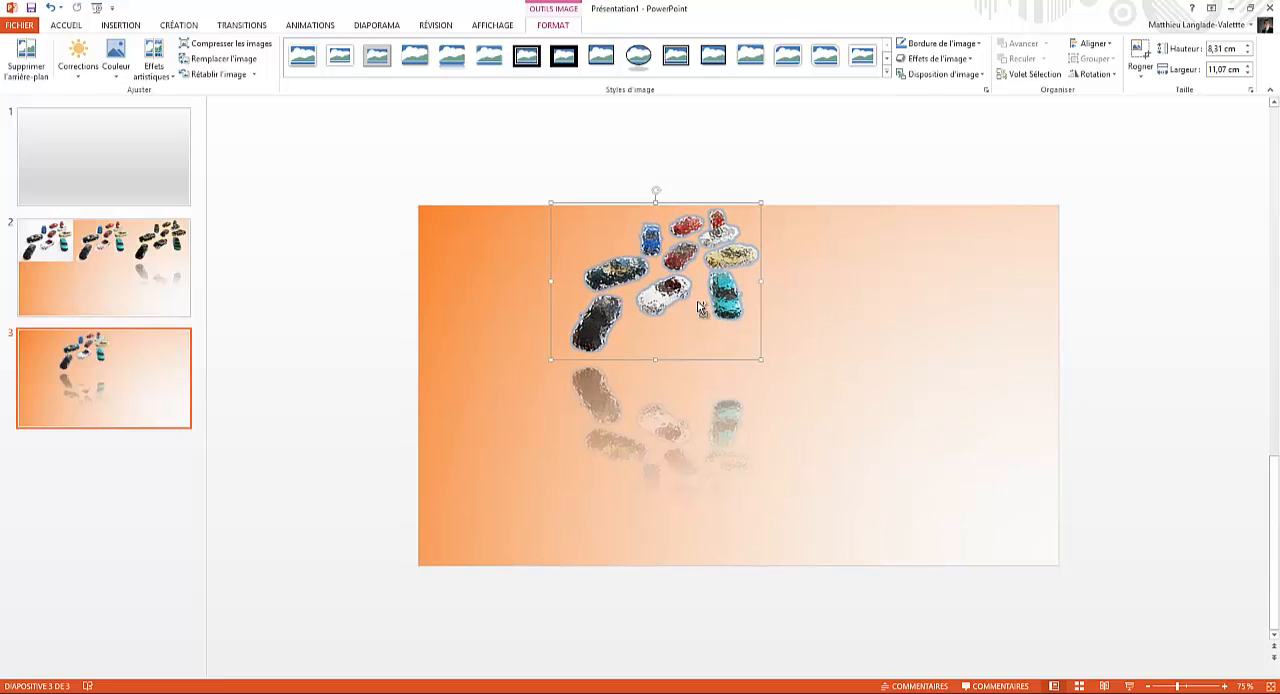
Step: Try a black border around the car picture and undo it
click(930, 44)
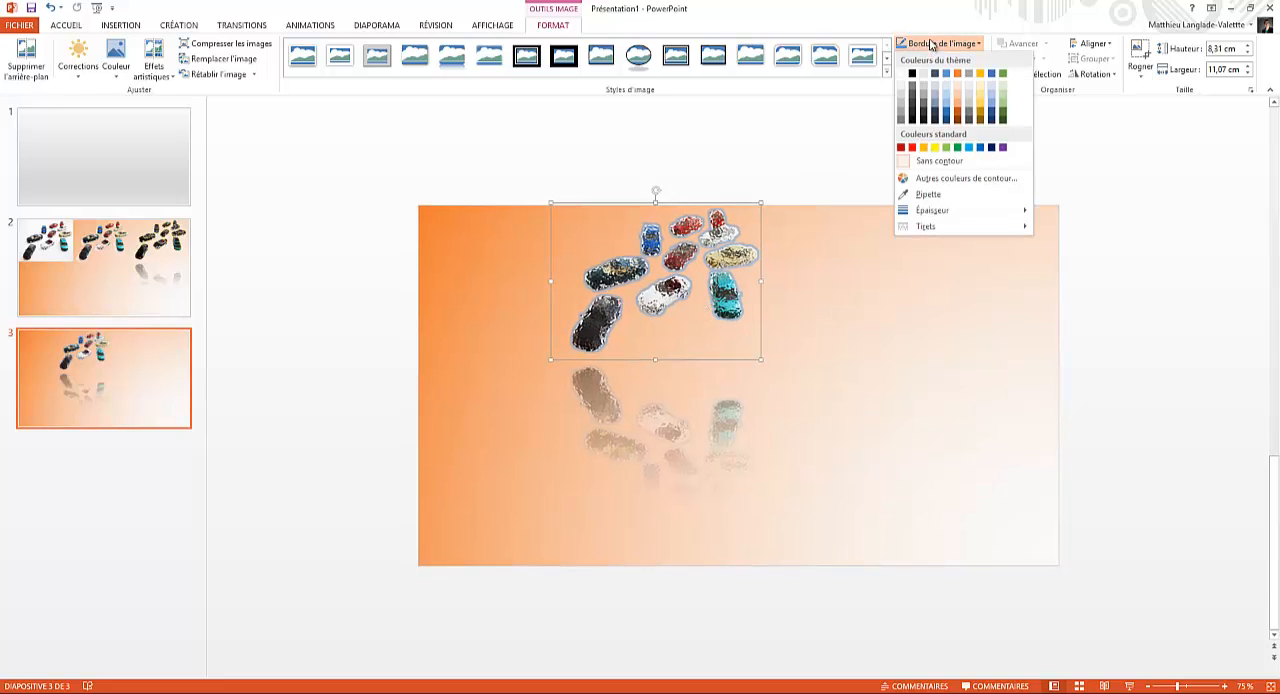
click(917, 76)
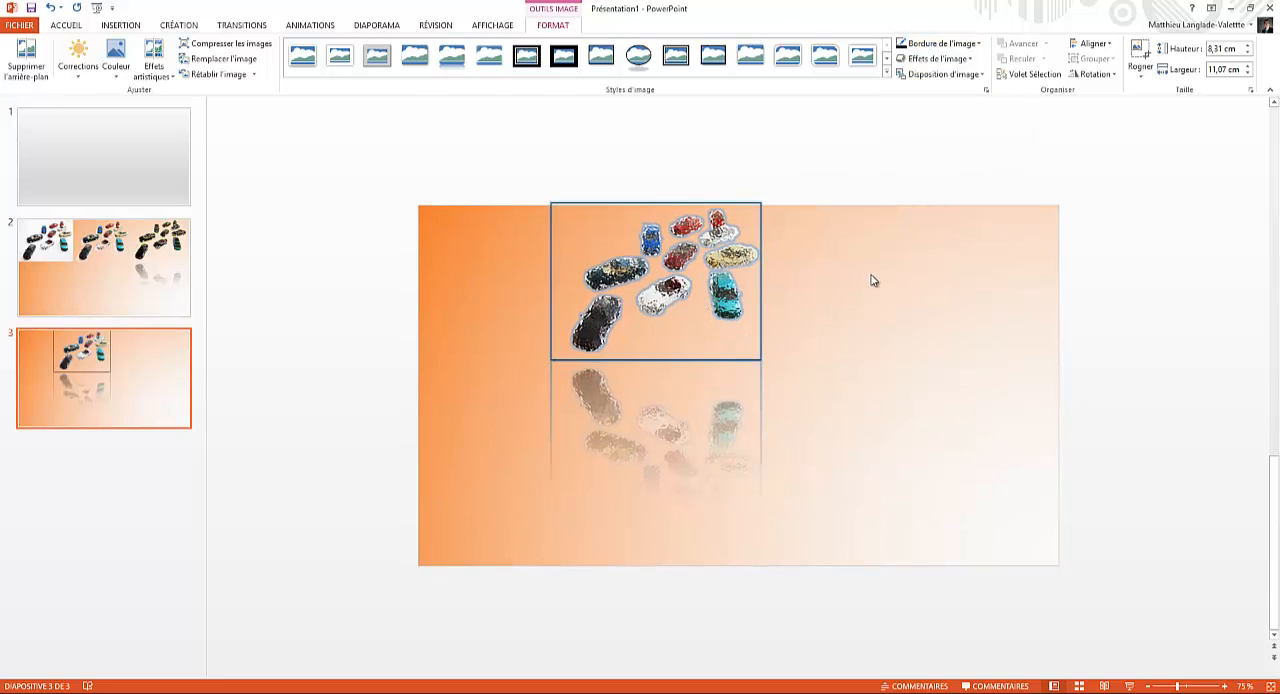
click(865, 279)
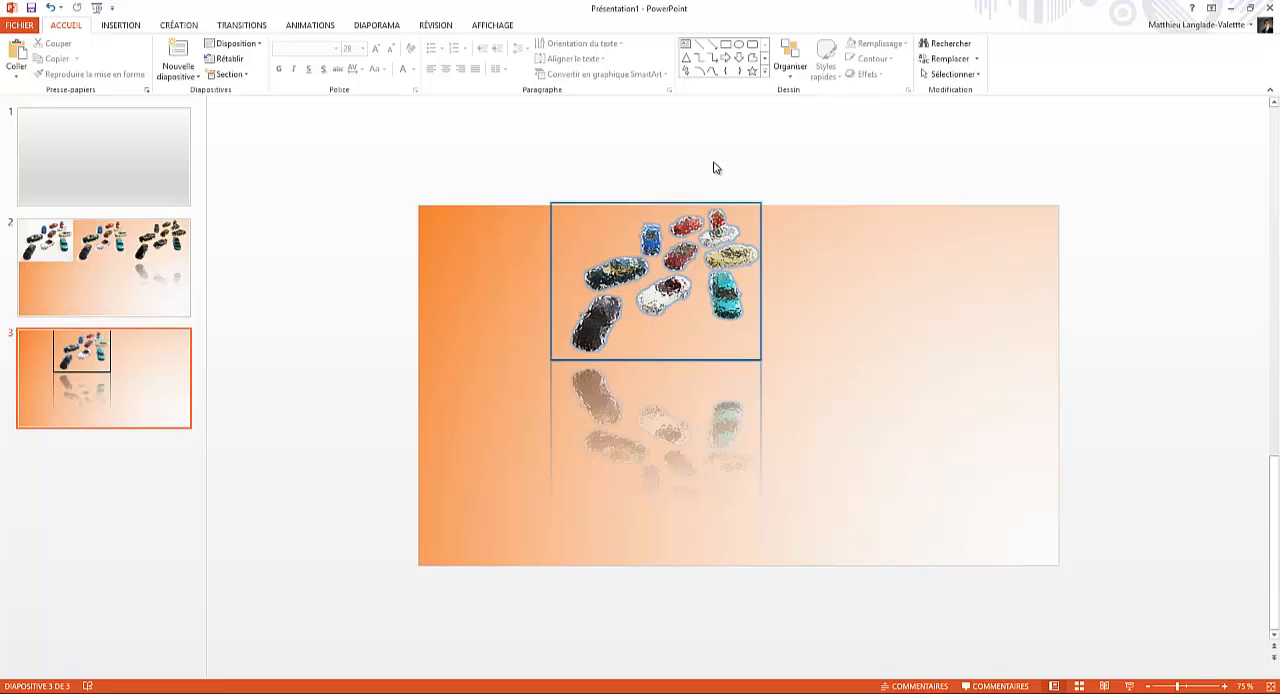
key(ctrl+z)
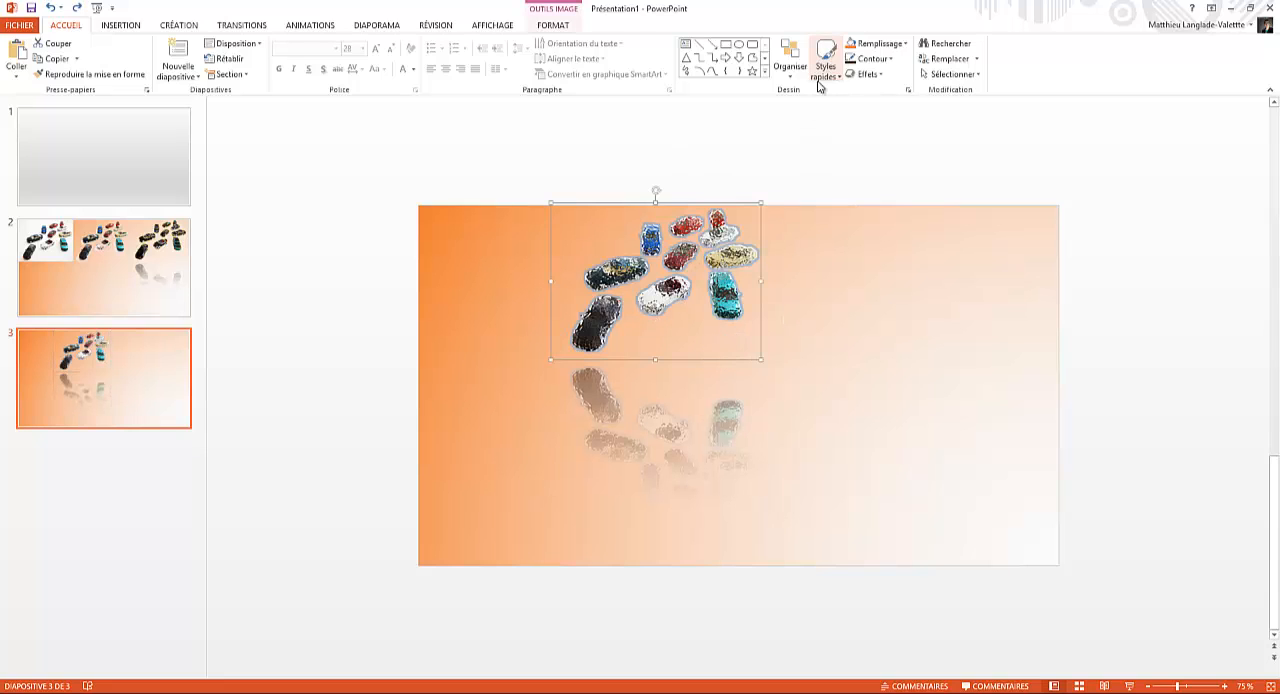